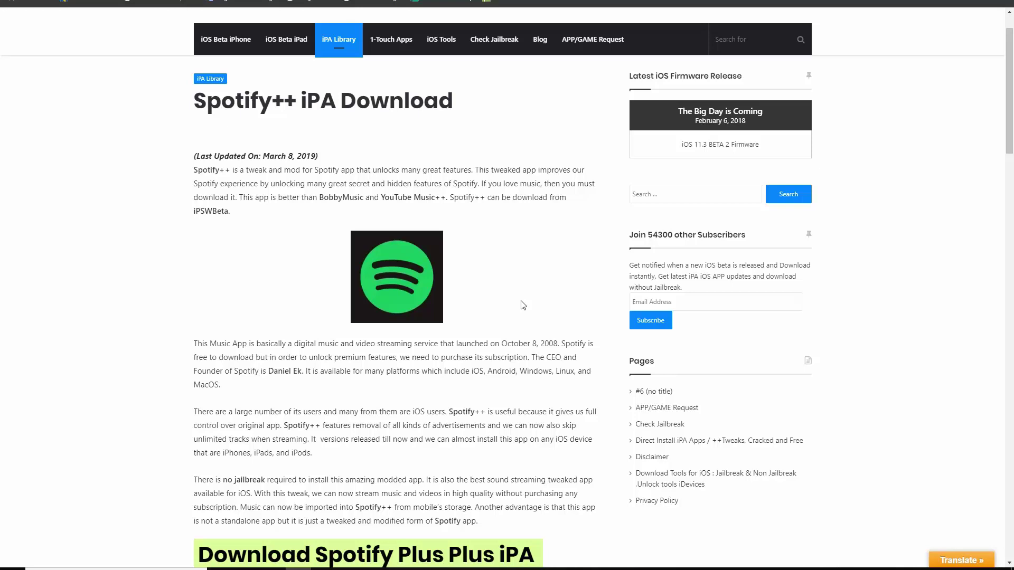
- Download the Spotify++ iPA file from its page and the Windows version of Cydia Impactor
scroll(523, 305, "down", 6)
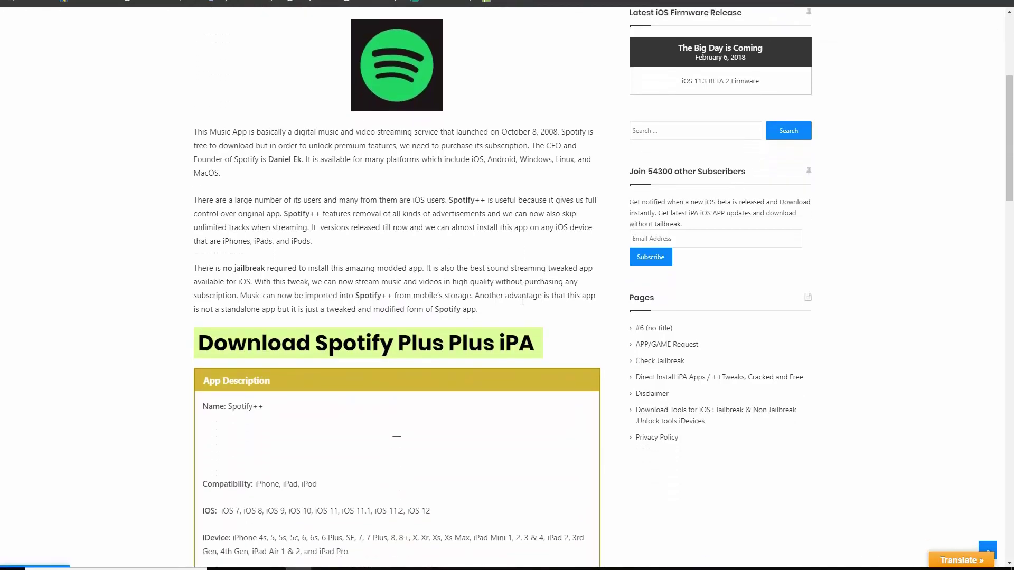
scroll(522, 306, "down", 9)
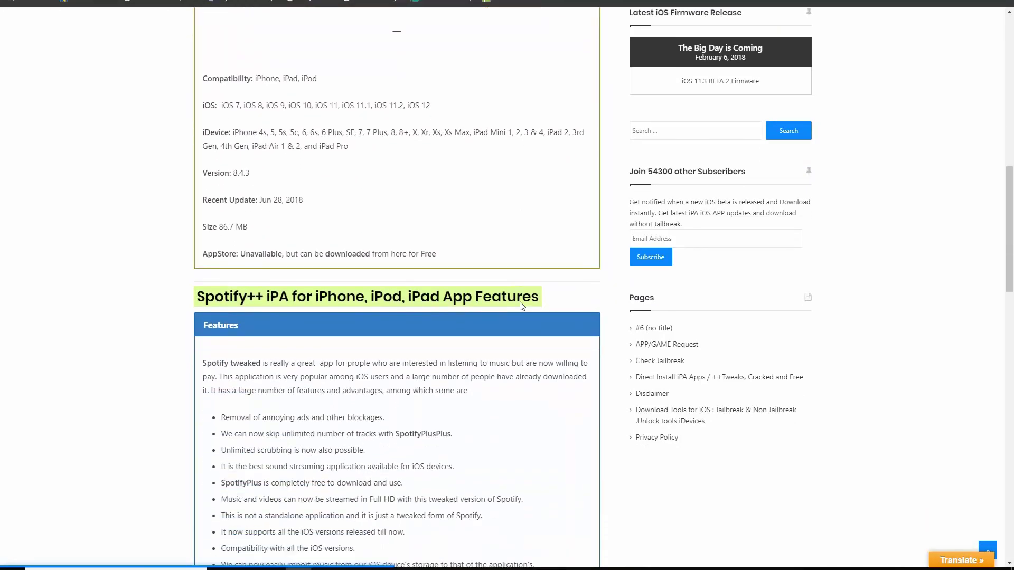
scroll(519, 306, "down", 7)
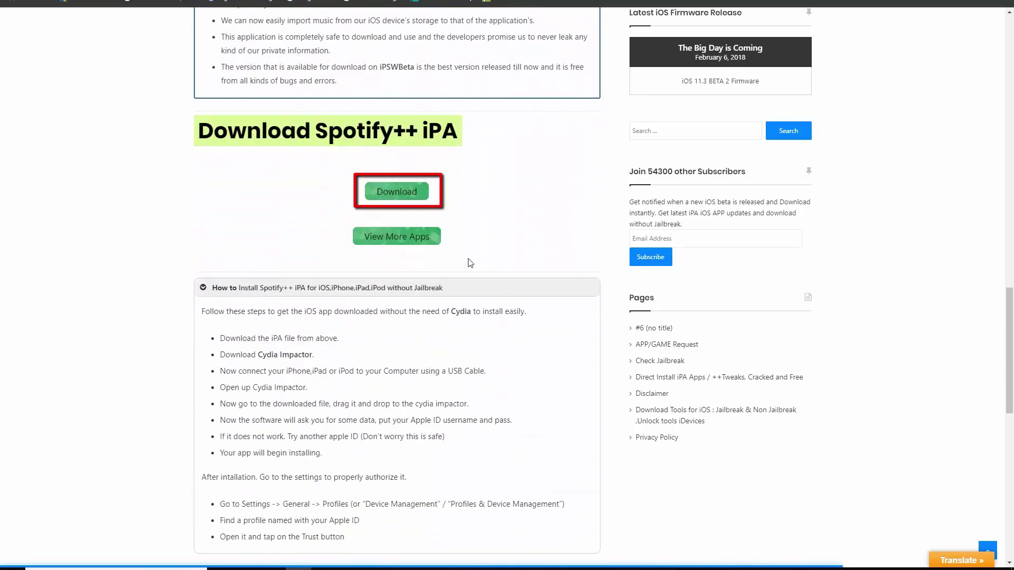
left_click(411, 197)
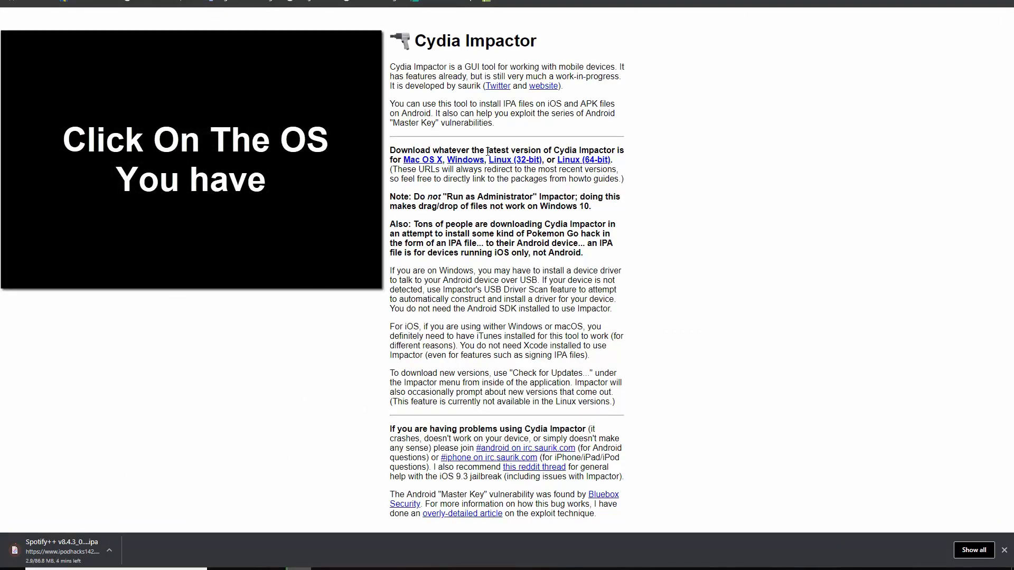
left_click(465, 160)
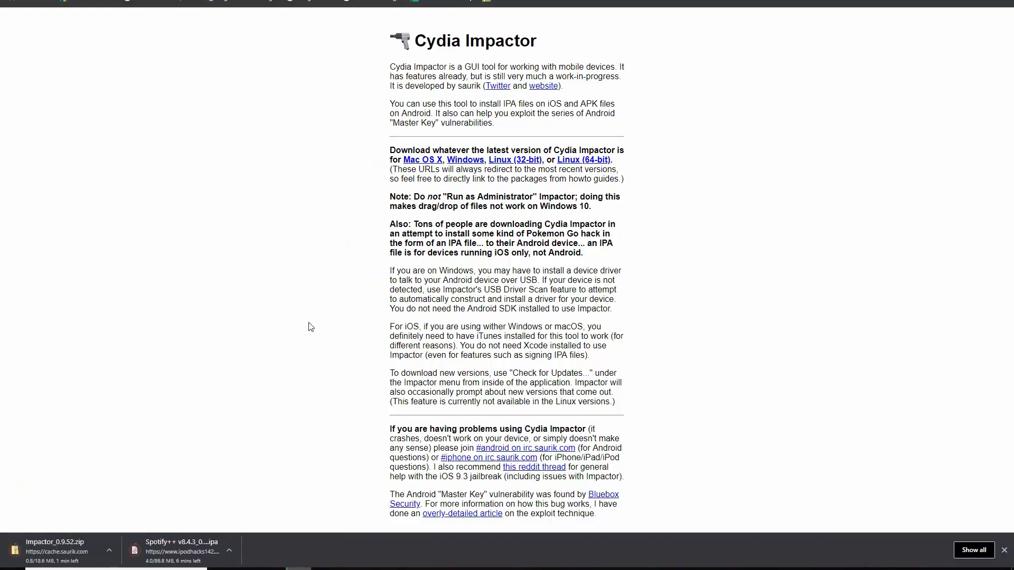
- Search the computer for iTunes using Windows search
left_click(138, 553)
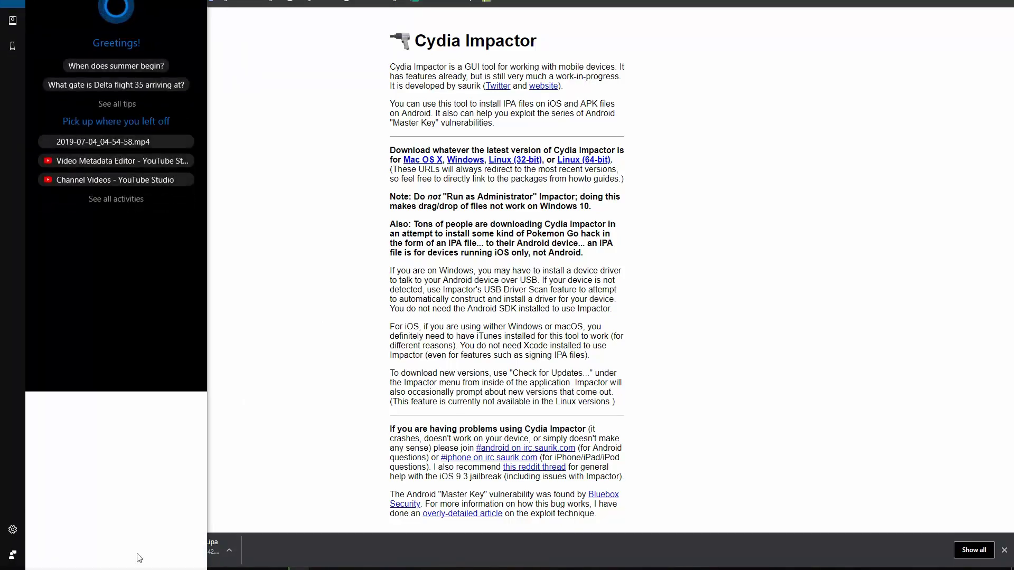
type("intunes")
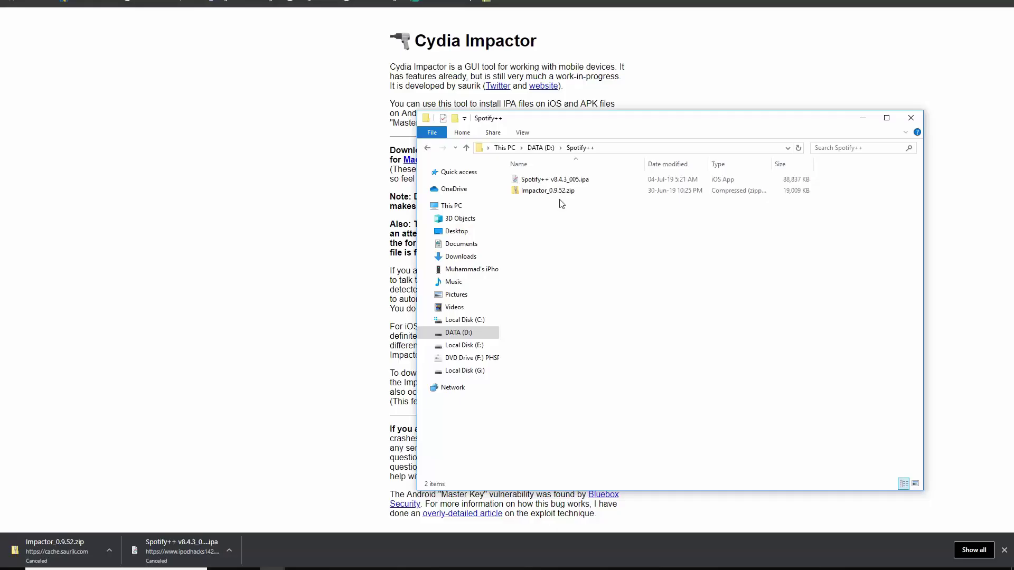
- Extract Impactor_0.9.52.zip in File Explorer to the folder D:\Spotify++\Impactor_0.9.52
left_click(561, 195)
right_click(561, 196)
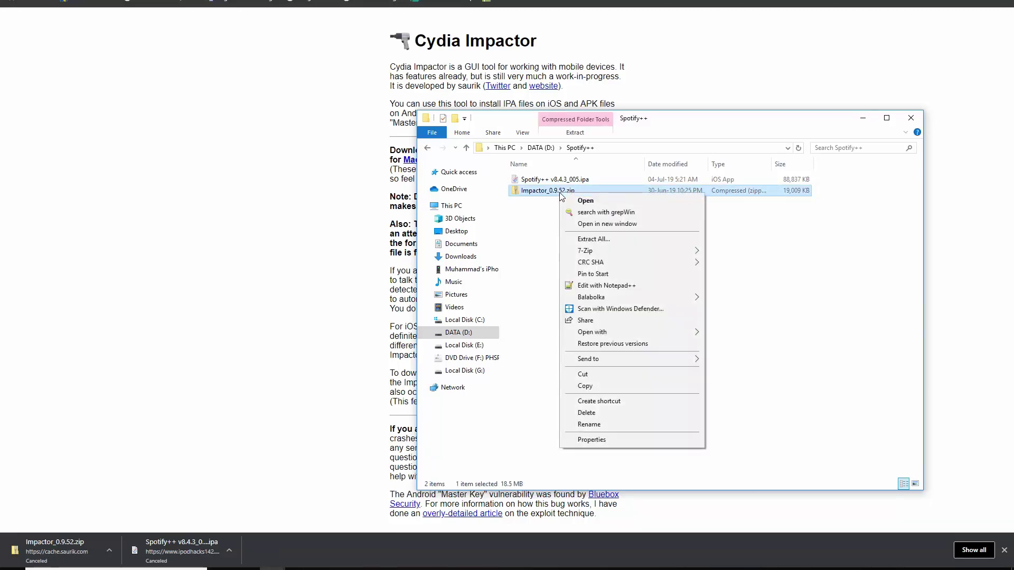
left_click(585, 242)
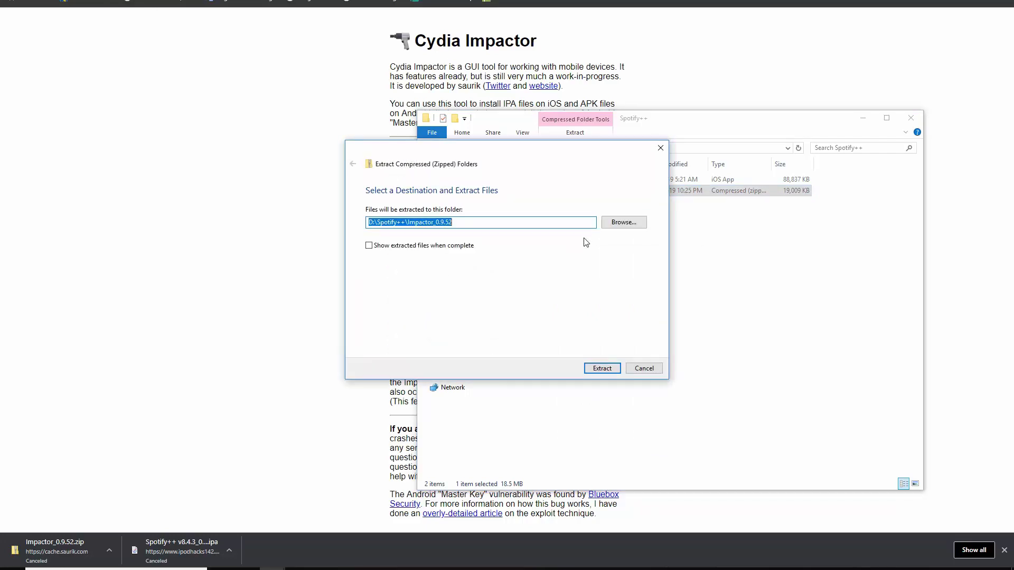
left_click(597, 372)
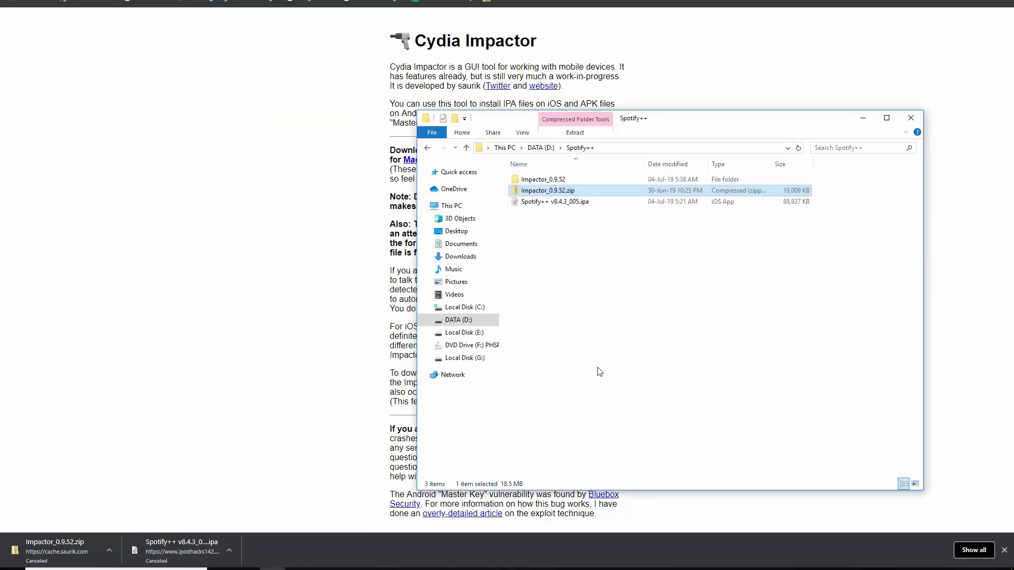
- Launch Impactor.exe from the extracted Impactor_0.9.52 folder and place its window over the File Explorer window
left_click(567, 183)
double_click(567, 181)
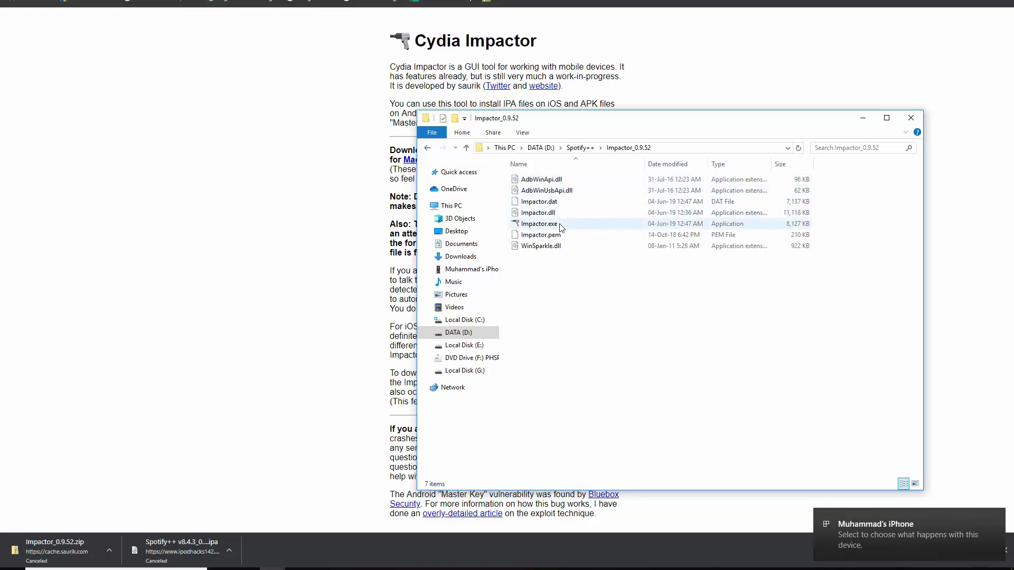
double_click(539, 224)
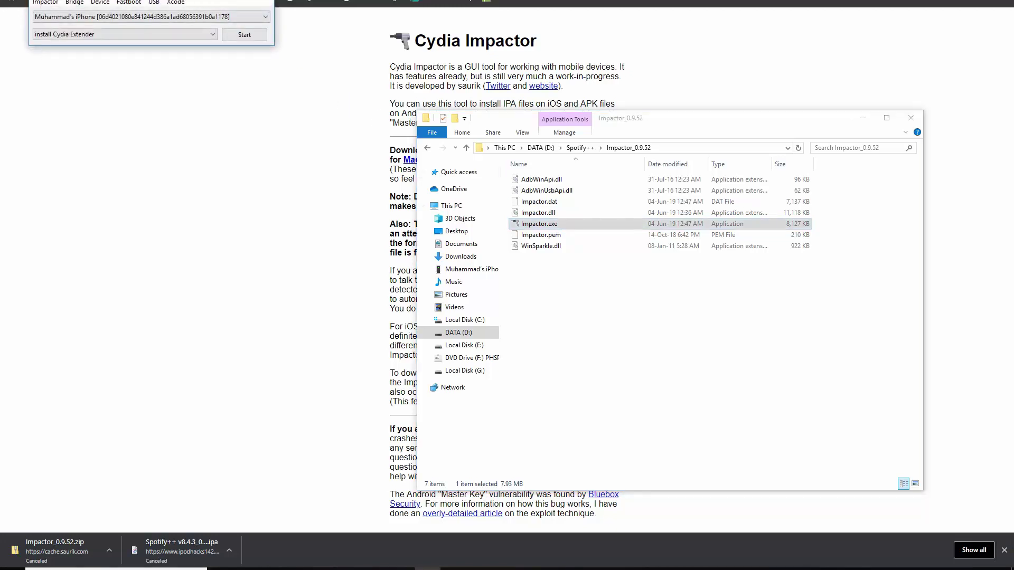
left_click_drag(197, 2, 673, 275)
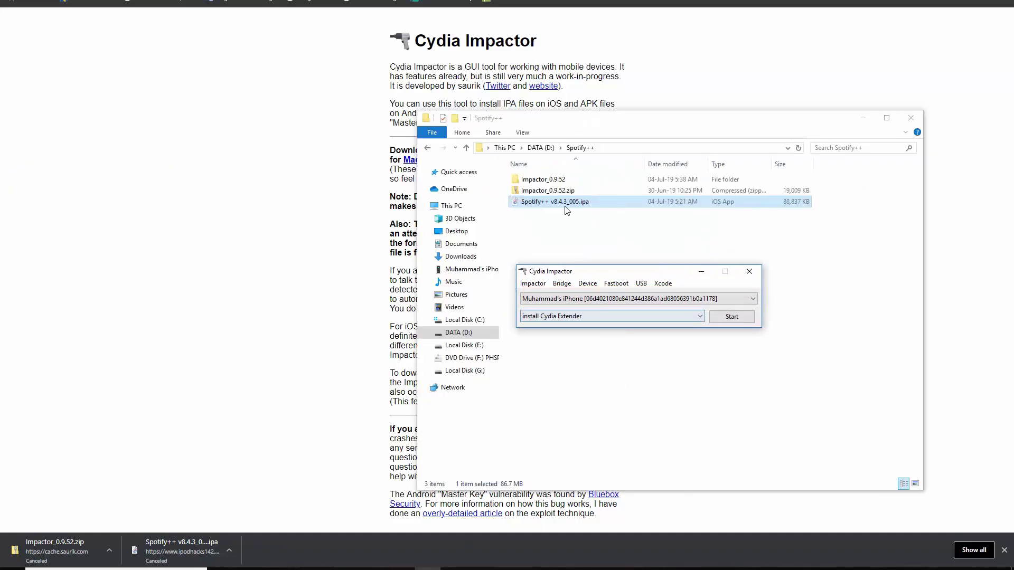
- Load Spotify++ v8.4.3_005.ipa into Cydia Impactor for the connected iPhone and submit the Apple ID username and Apple ID password
left_click_drag(567, 210, 588, 292)
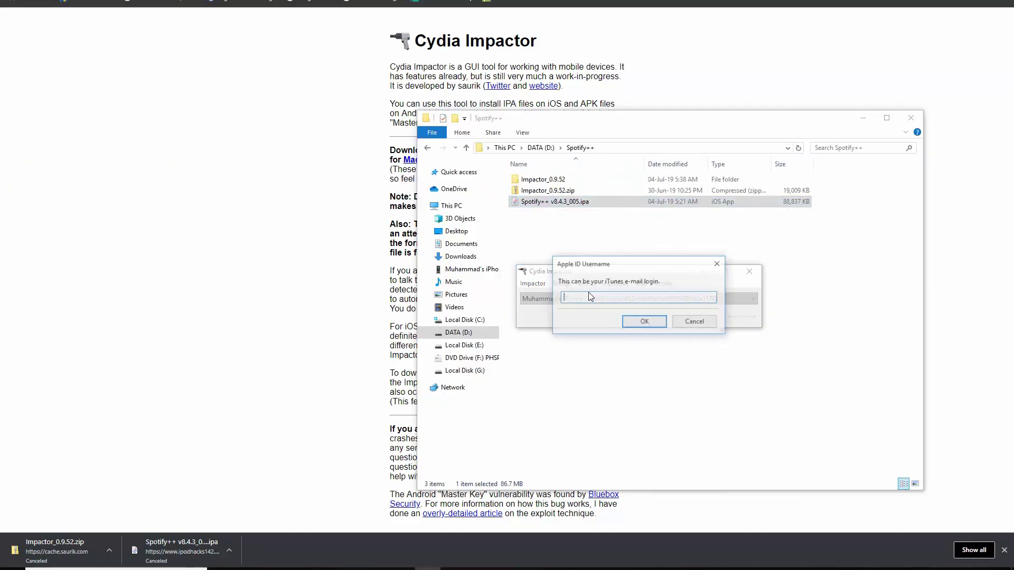
key("ctrl+v")
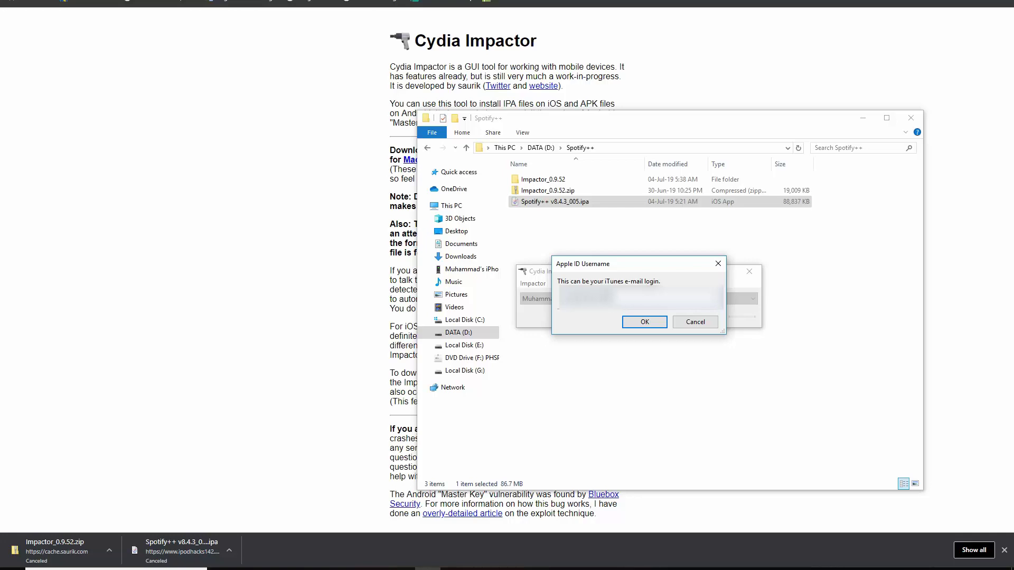
key("Return")
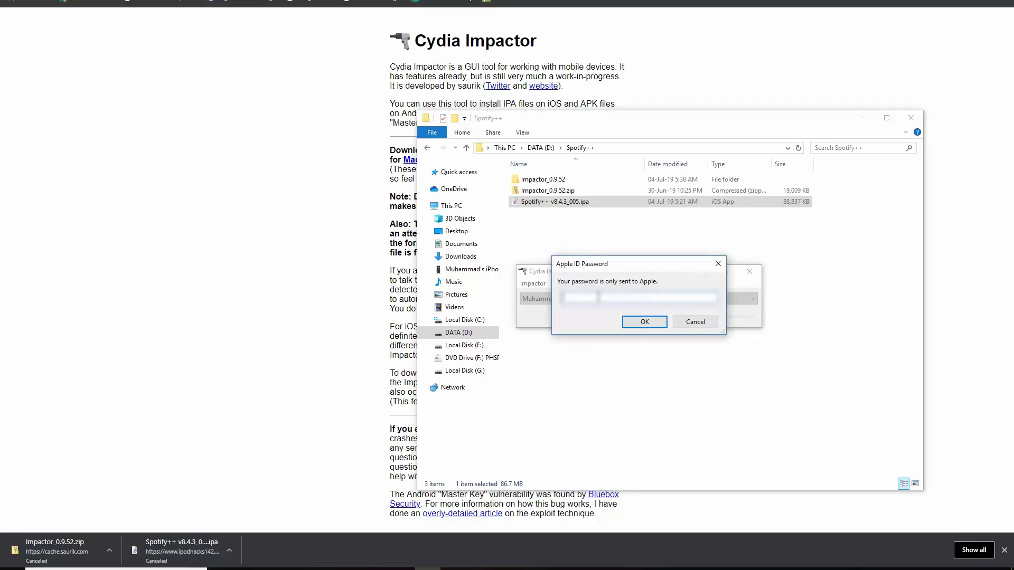
key("ctrl+v")
key("Return")
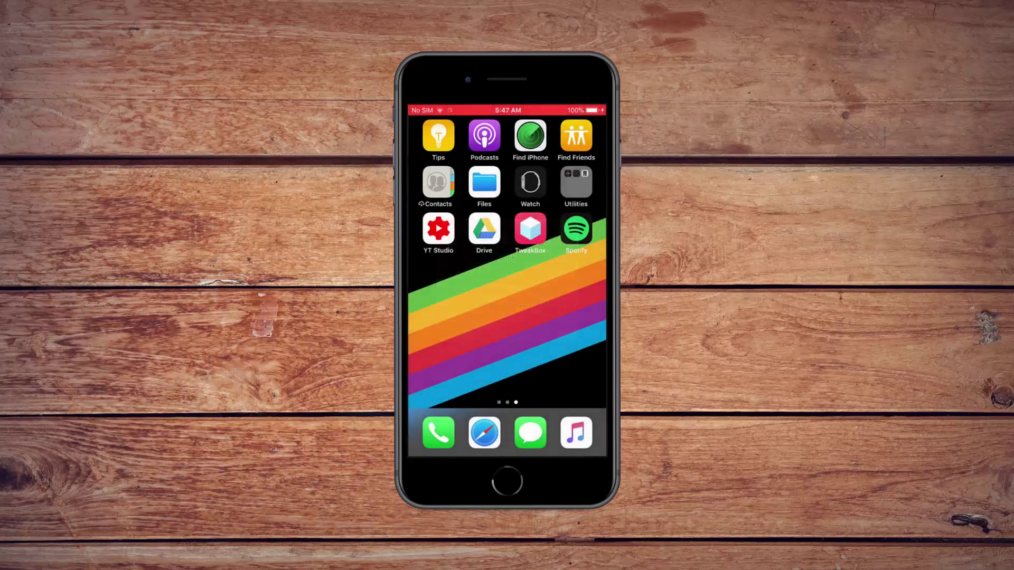
- Open Profiles & Device Management within the General settings on the iPhone
scroll(507, 253, "left", 3)
left_click(530, 321)
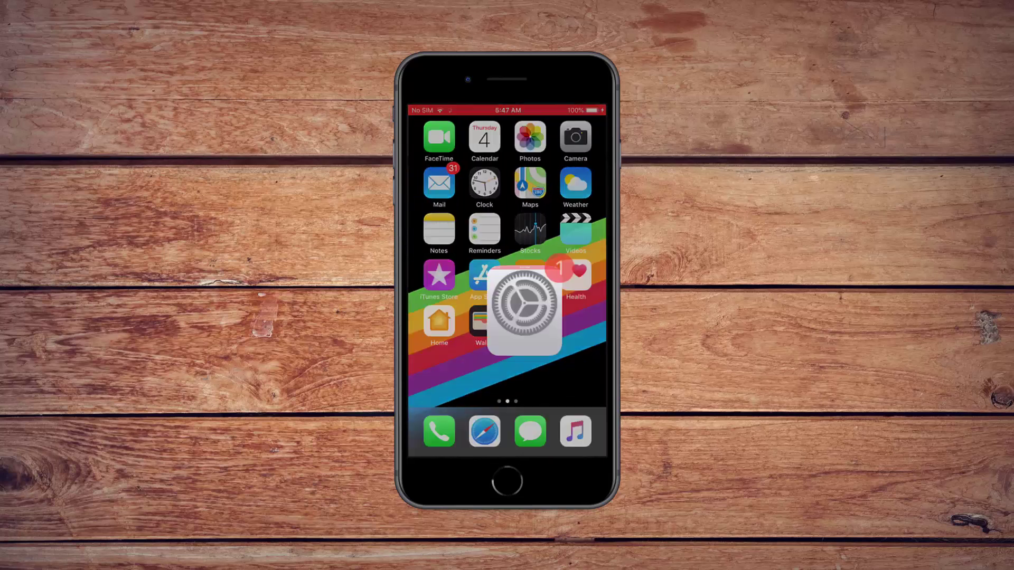
scroll(507, 317, "down", 5)
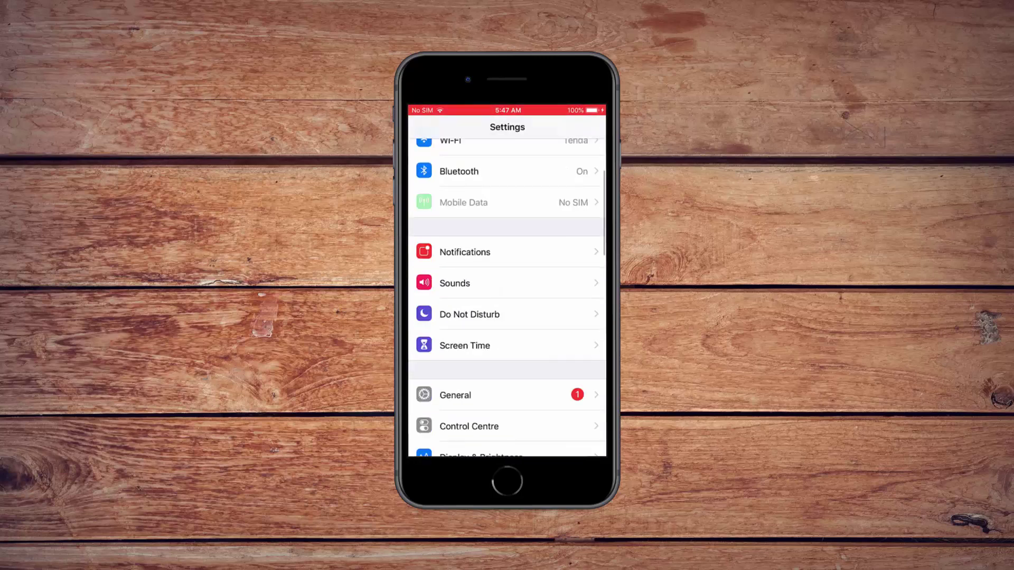
left_click(475, 308)
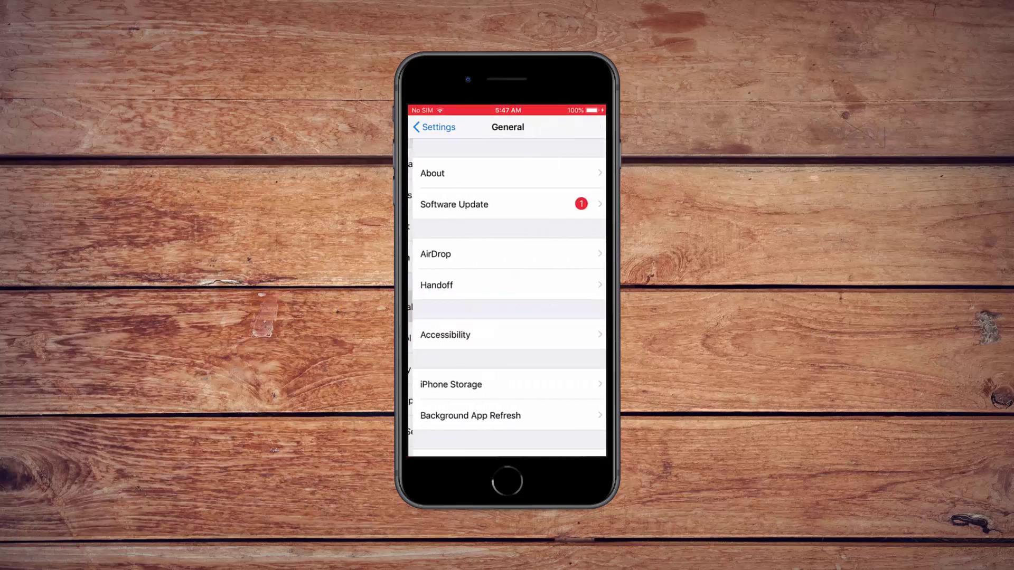
scroll(507, 296, "down", 5)
scroll(507, 296, "down", 3)
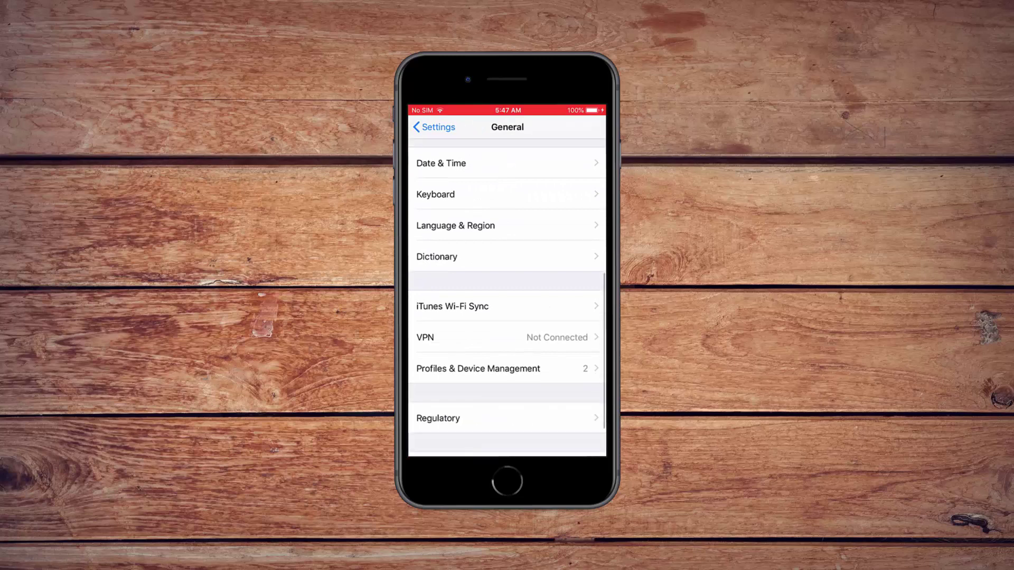
left_click(478, 292)
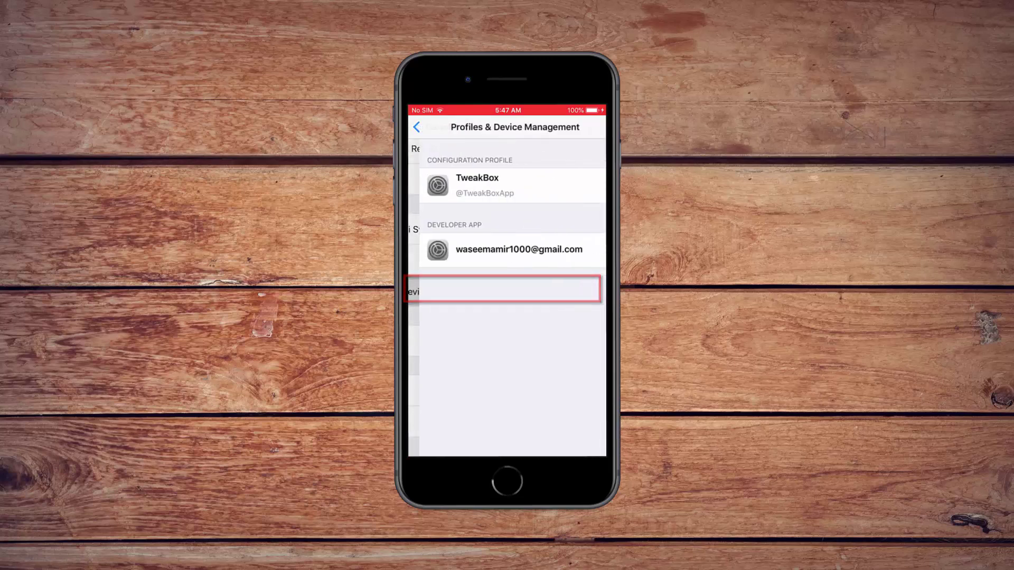
- Trust the developer profile belonging to the Apple ID e-mail used to install Spotify
left_click(507, 250)
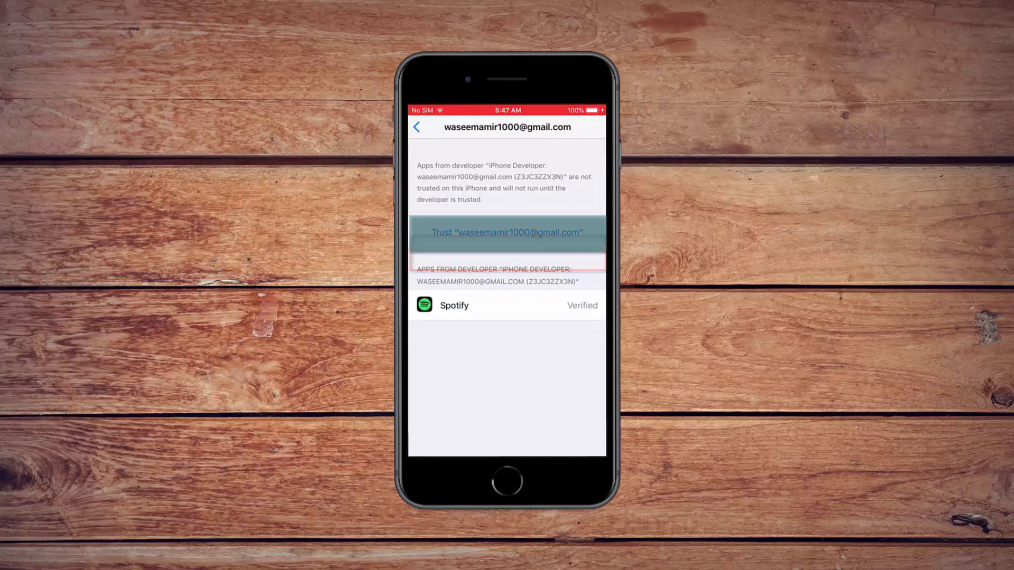
left_click(507, 232)
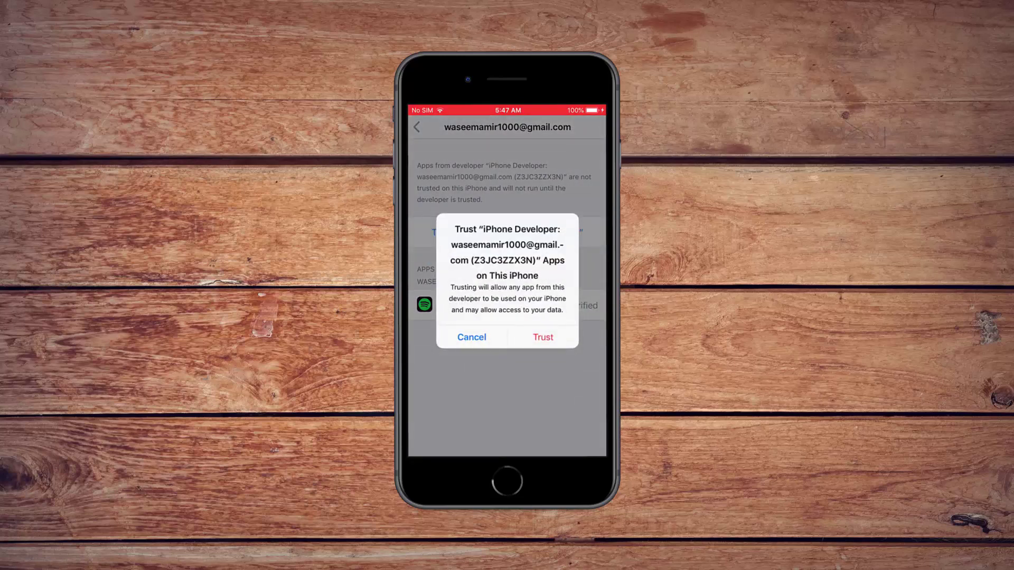
left_click(543, 337)
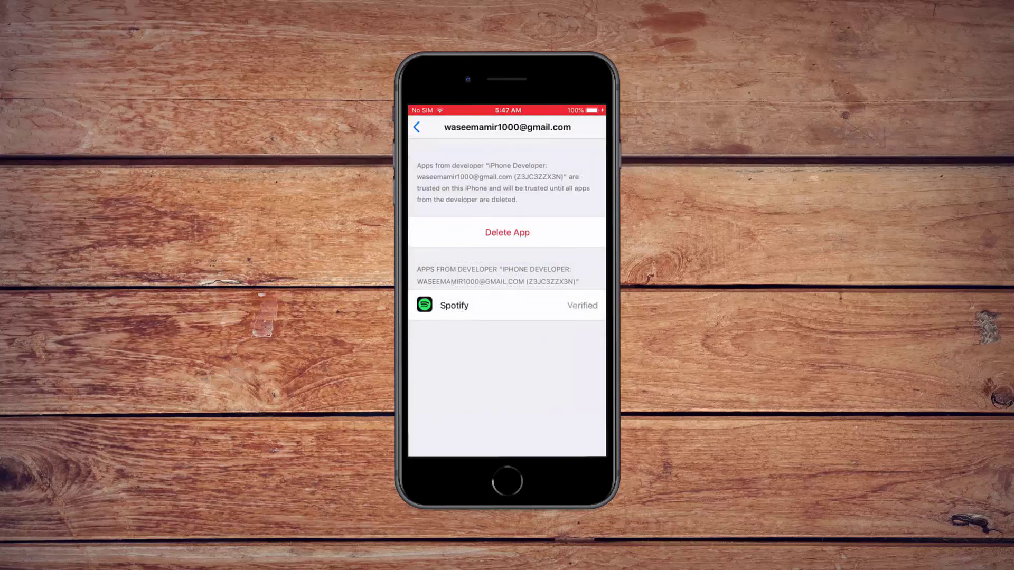
- Return to the home screen, launch the installed Spotify app and dismiss the Spotilife v0.5 notice
left_click(507, 481)
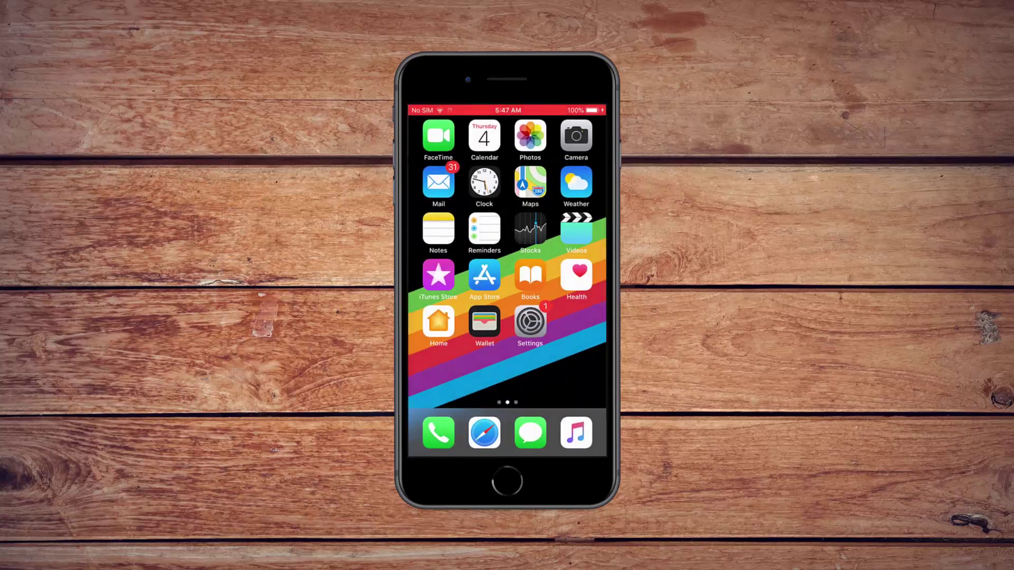
left_click(582, 230)
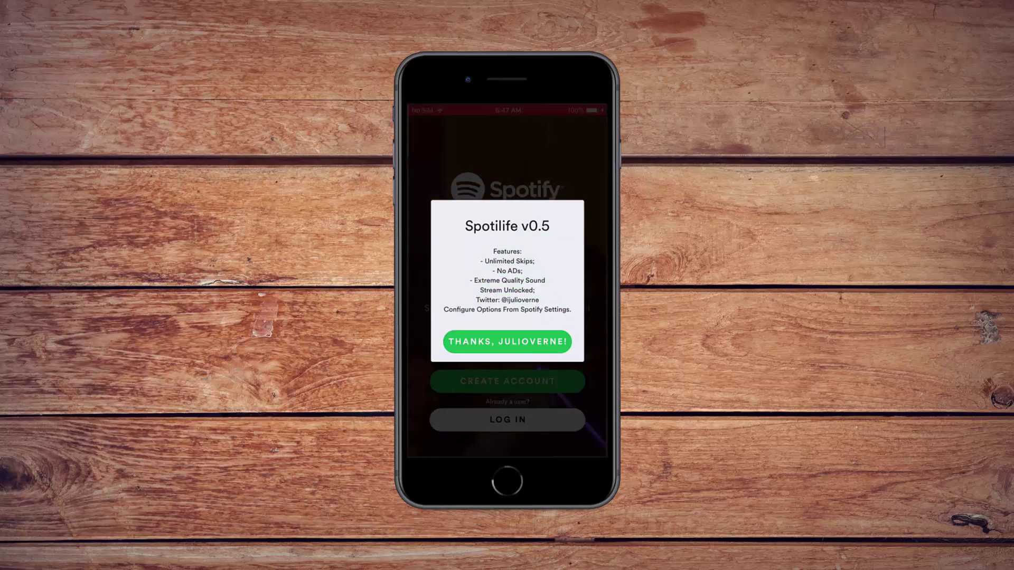
left_click(507, 341)
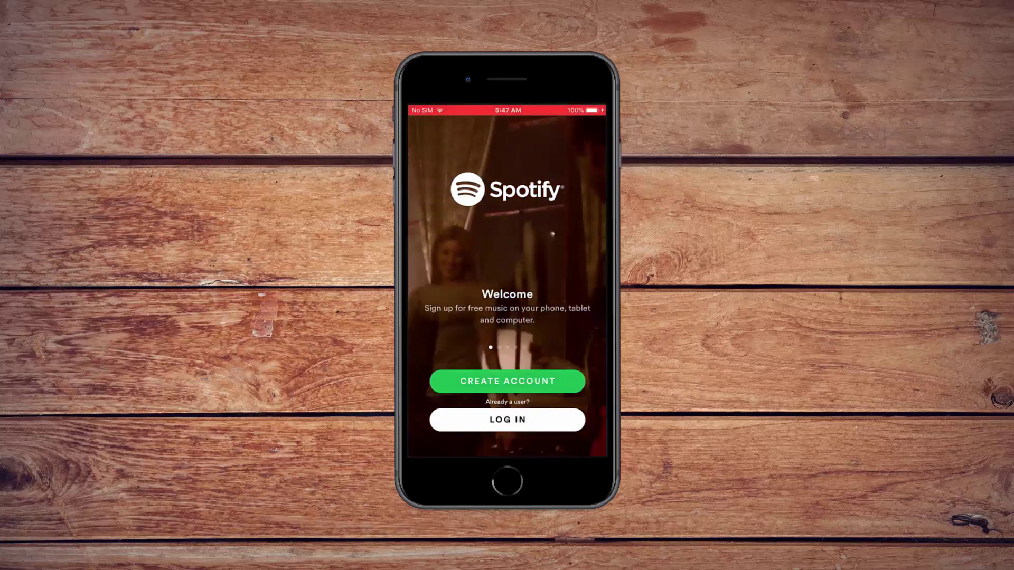
- View Spotify's login form and its account sign-up form, returning to the welcome screen after each
left_click(507, 420)
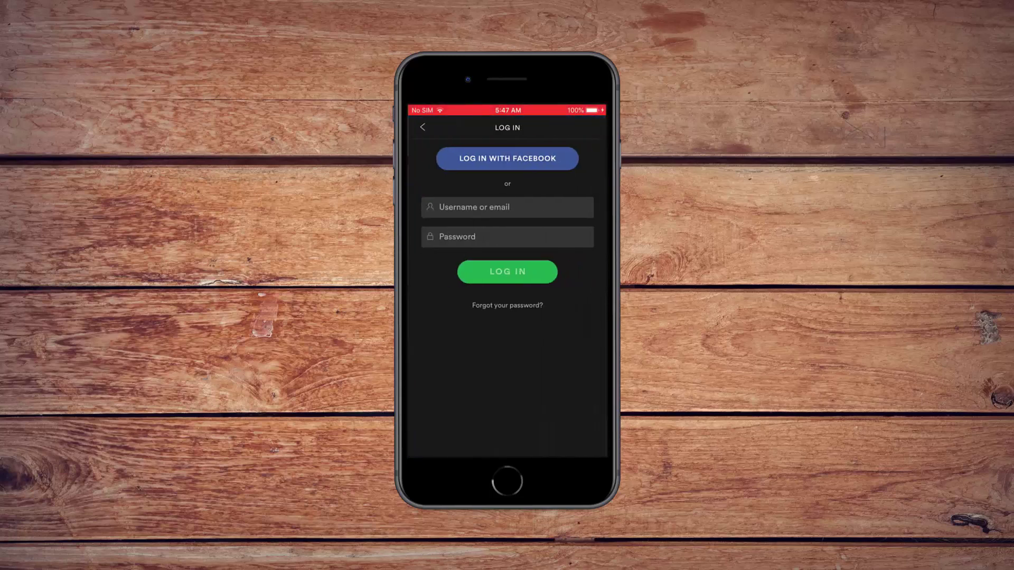
left_click(423, 127)
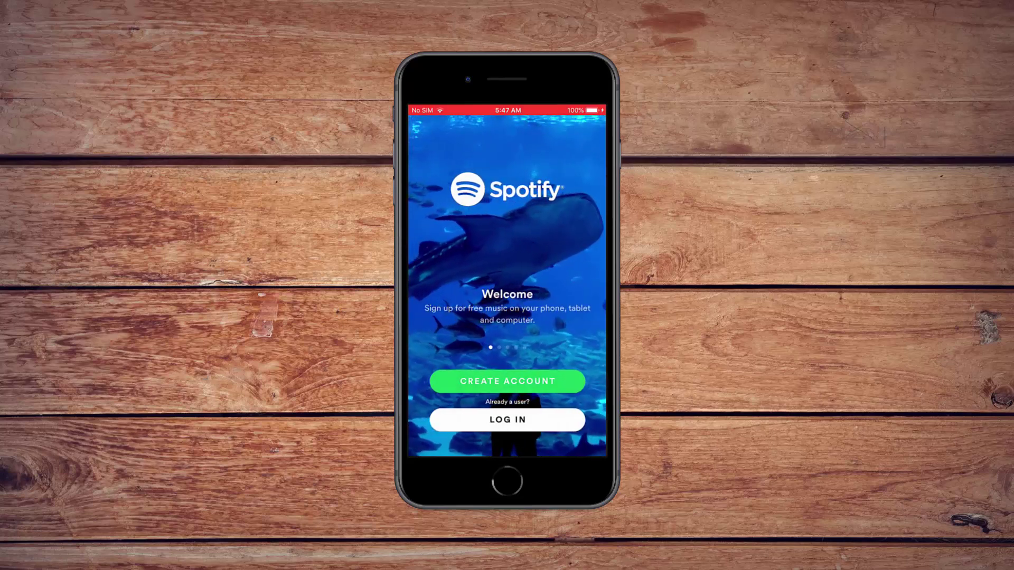
left_click(498, 380)
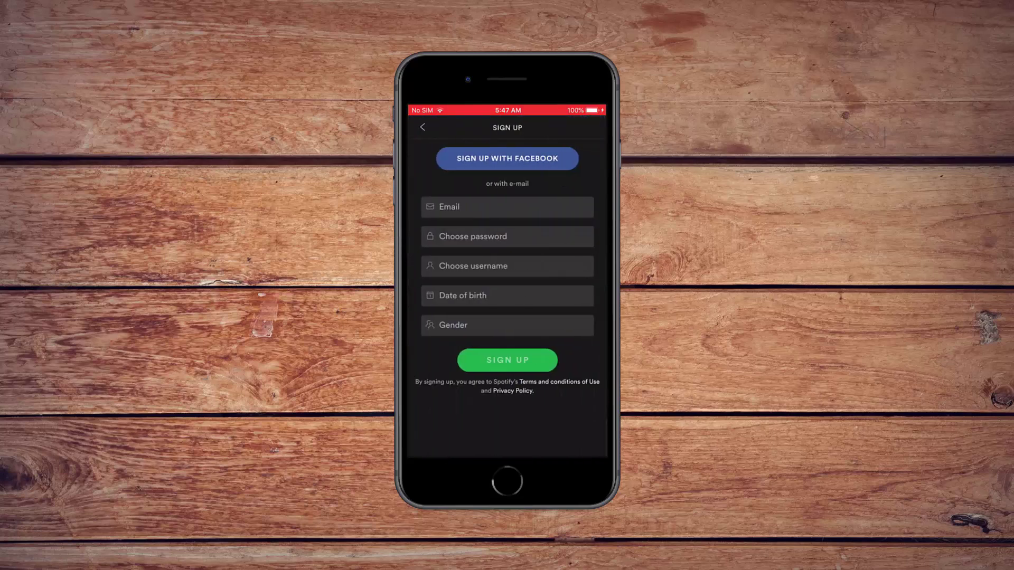
left_click(423, 127)
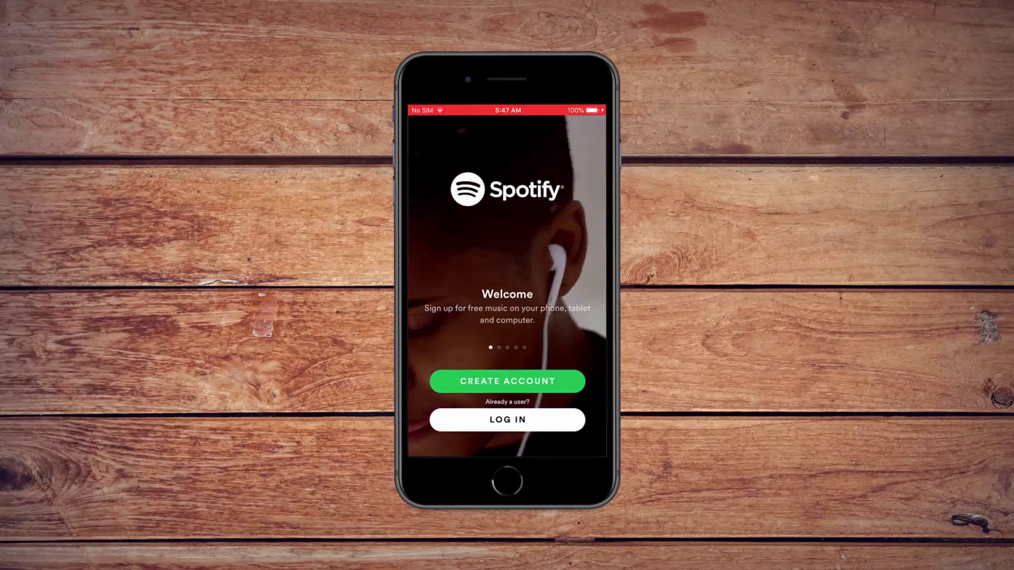